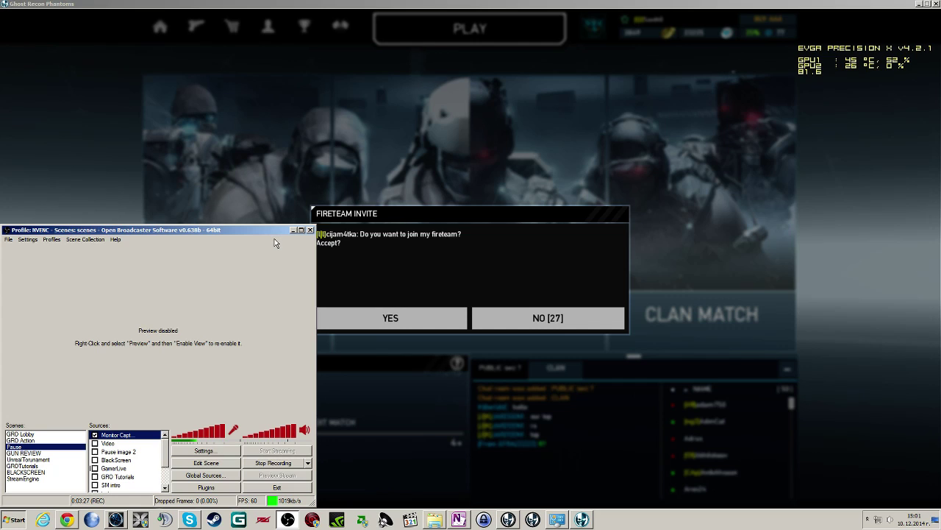
Decline the fireteam invite, then briefly minimize and restore the game window
left_click(546, 318)
key("super")
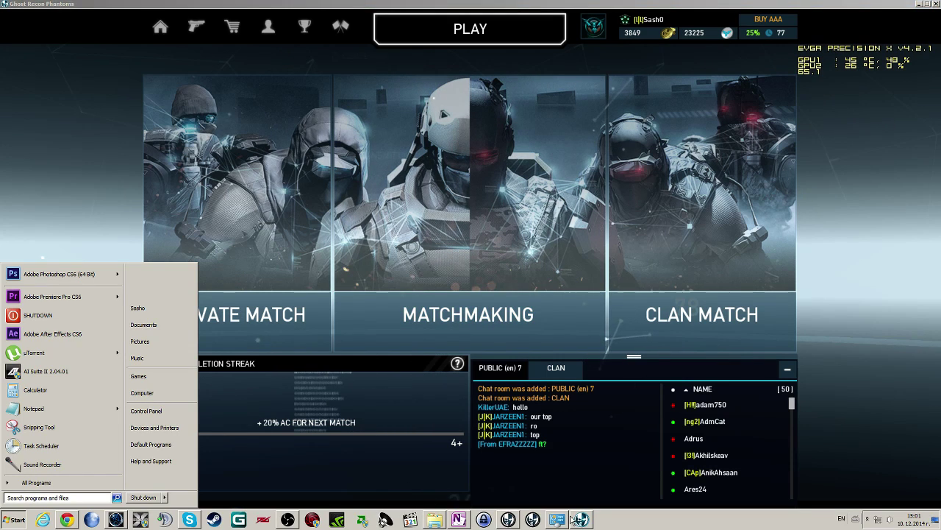
left_click(578, 519)
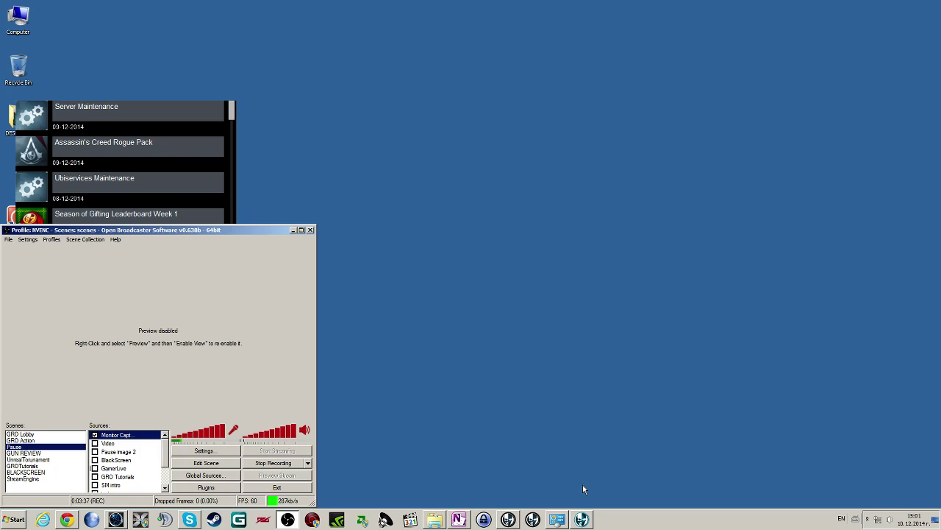
left_click(582, 519)
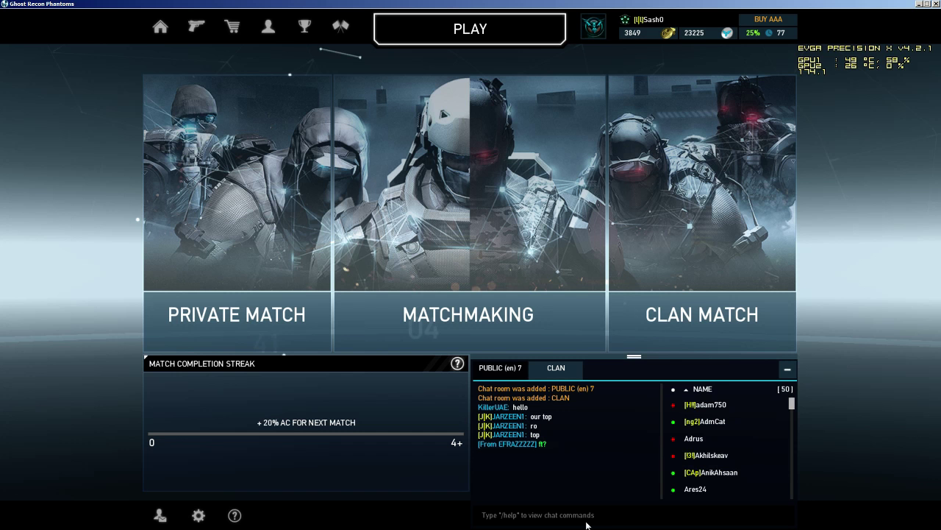
Enable Windowed Mode and V-Sync in the Video options and accept them
left_click(197, 522)
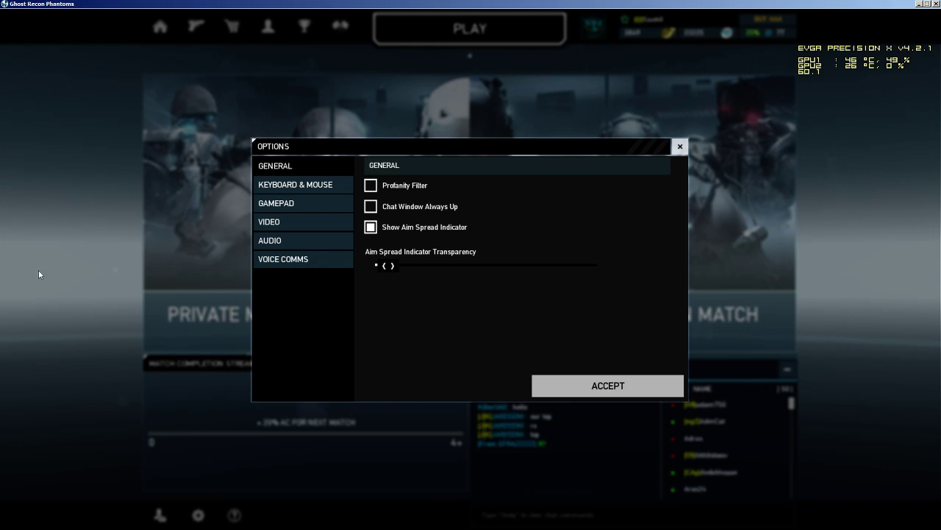
left_click(318, 221)
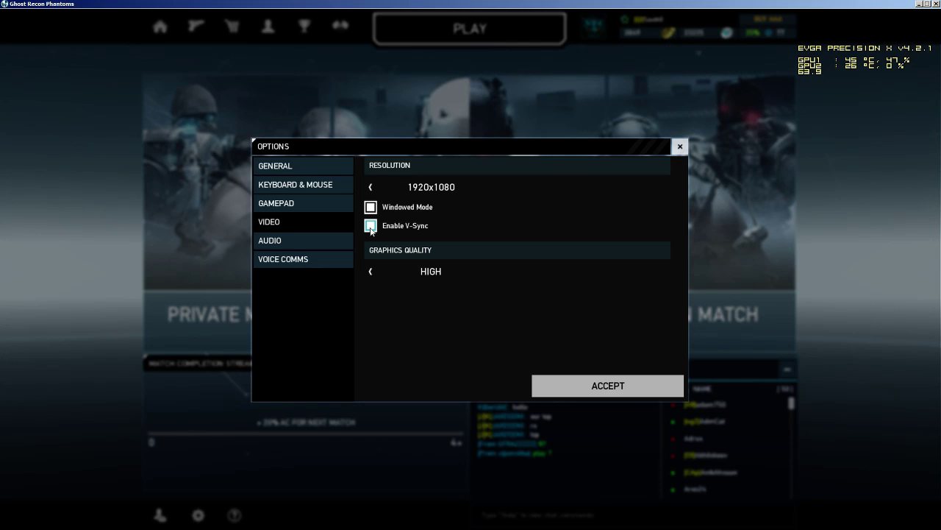
left_click(603, 387)
key("super")
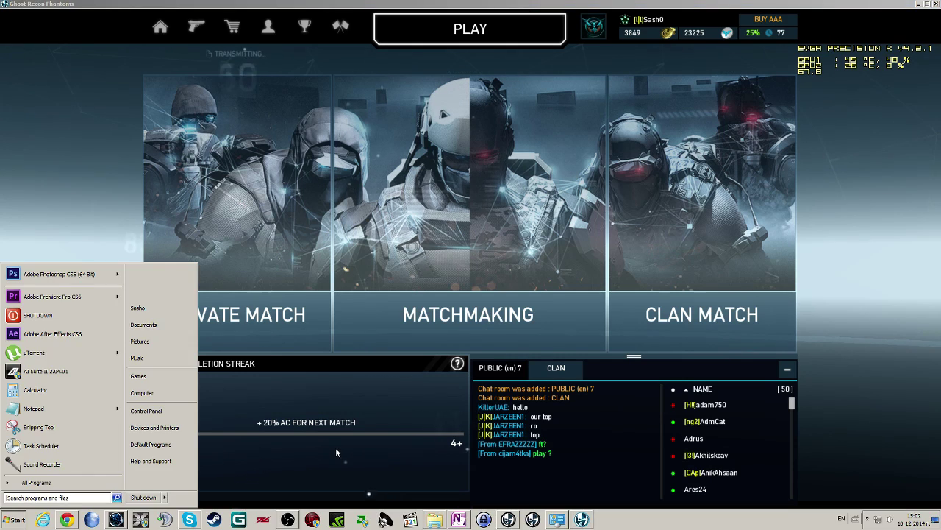
left_click(289, 461)
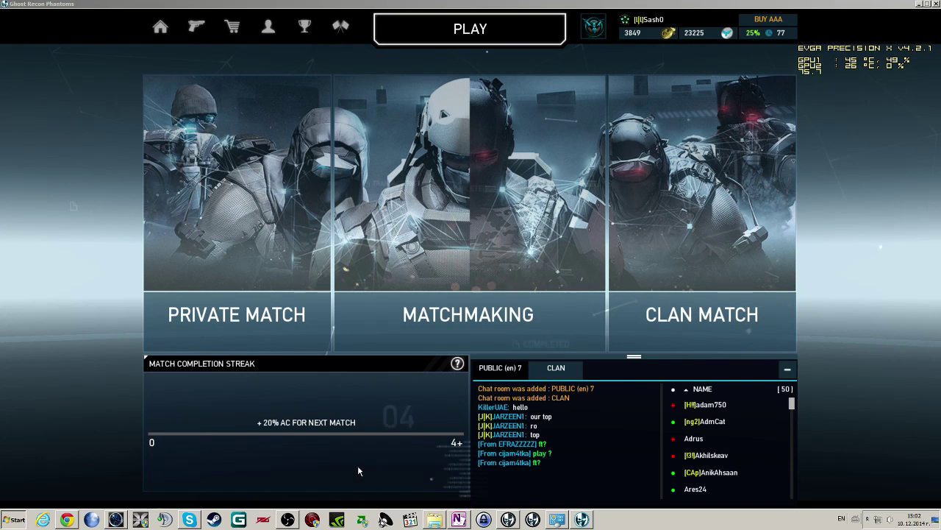
Reopen the Video options to confirm Windowed Mode and V-Sync are still ticked, then close them
left_click(93, 474)
left_click(198, 514)
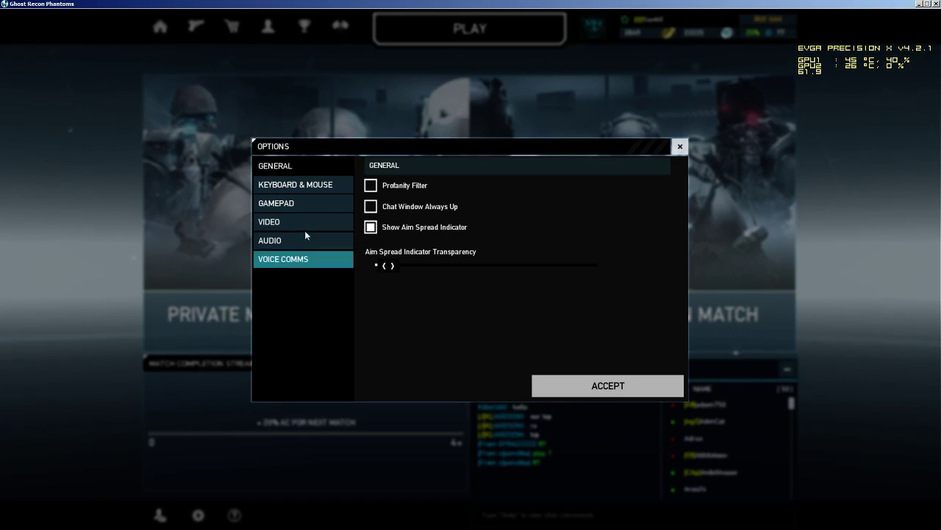
left_click(297, 219)
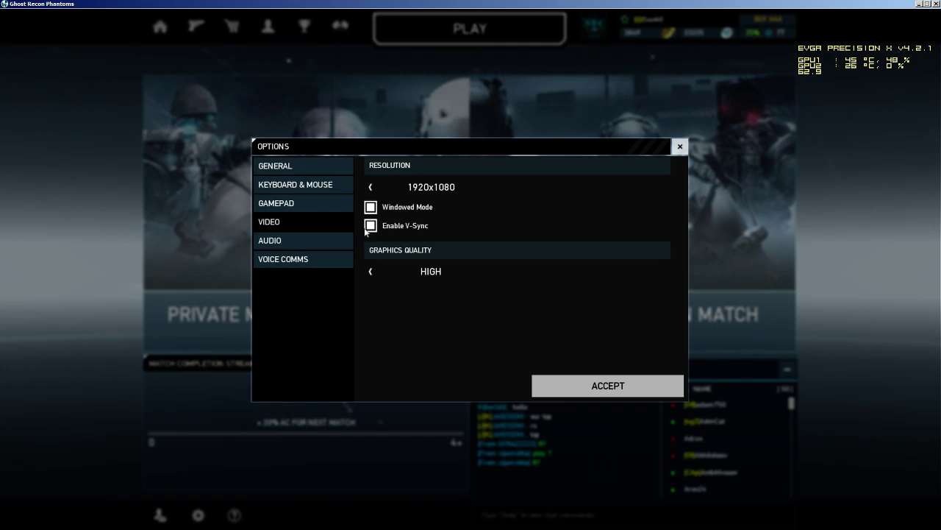
left_click(681, 148)
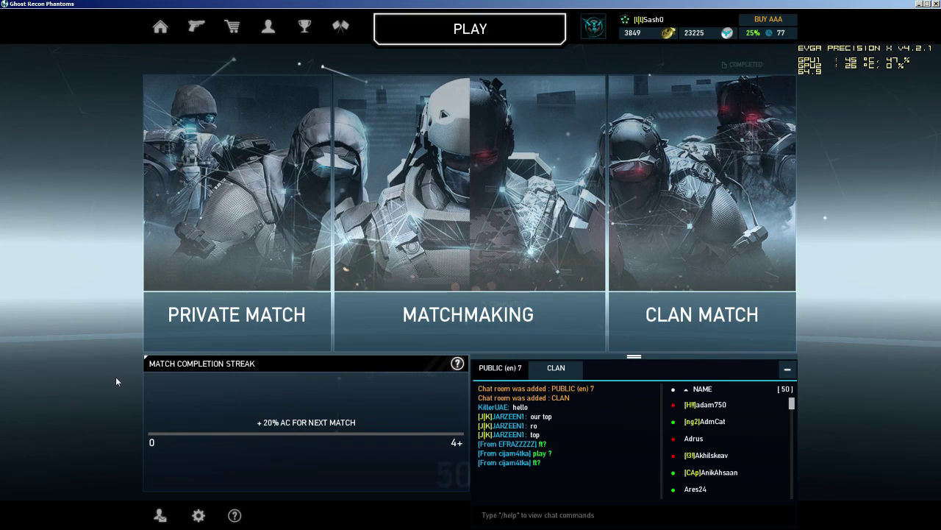
Minimize the game window to get to the Windows desktop
key("super")
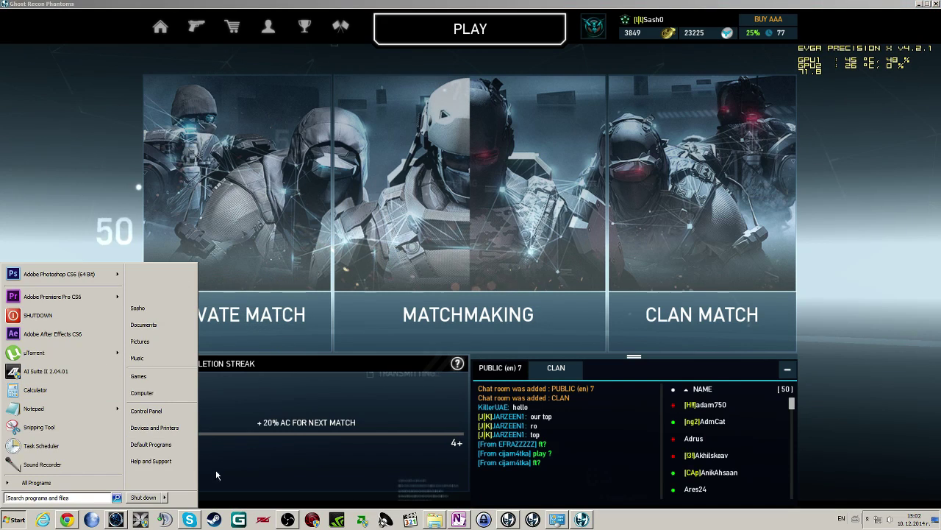
left_click(581, 519)
key("super")
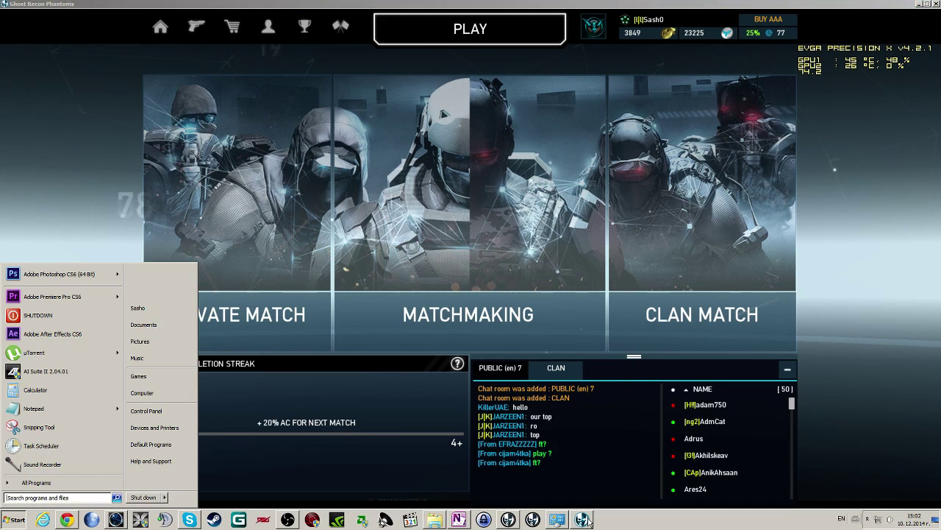
left_click(921, 4)
Minimize the game, then briefly bring up and close the Personalization window
left_click(922, 4)
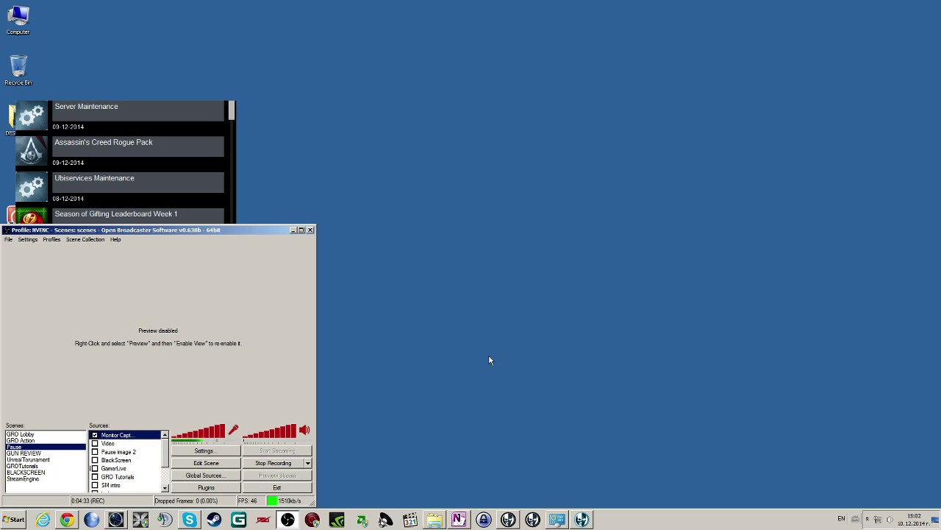
left_click(557, 520)
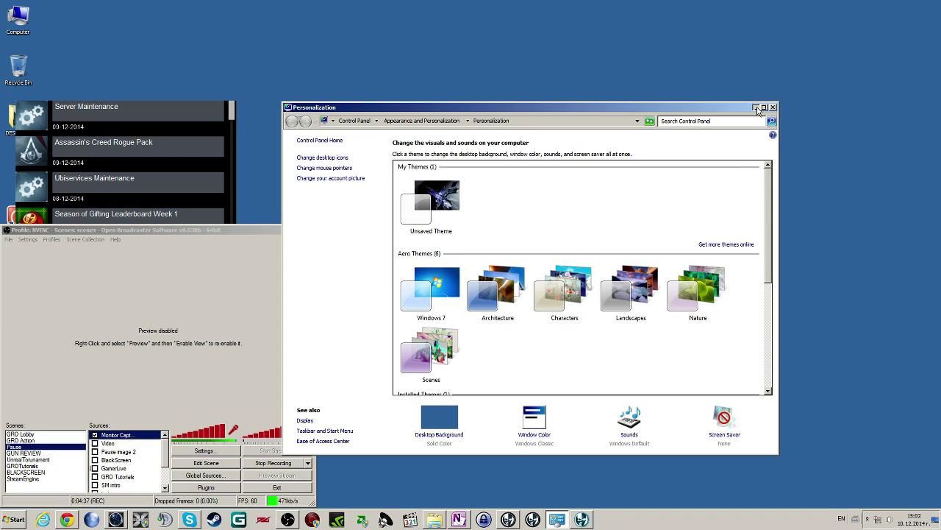
left_click(754, 108)
left_click(557, 520)
left_click(778, 109)
Reopen Personalization from the desktop and scroll to the selected Windows Classic basic theme
right_click(479, 236)
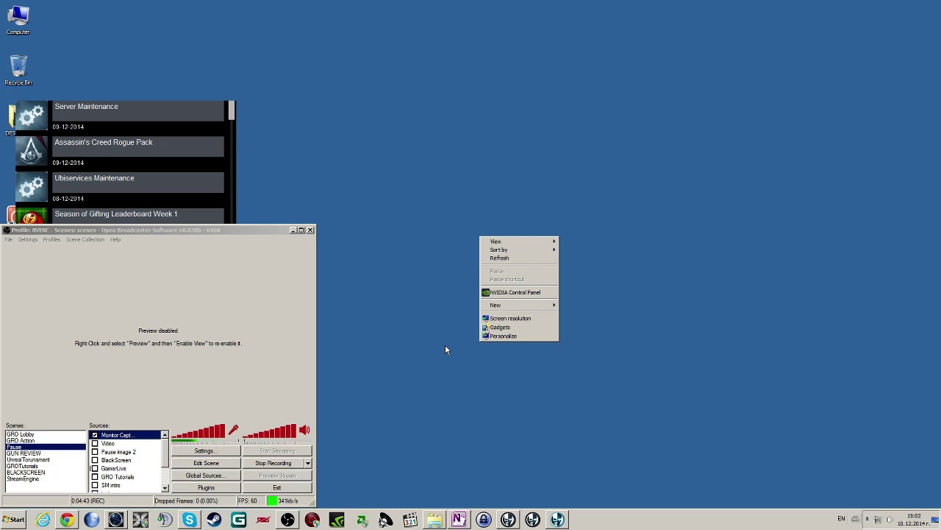
left_click(503, 335)
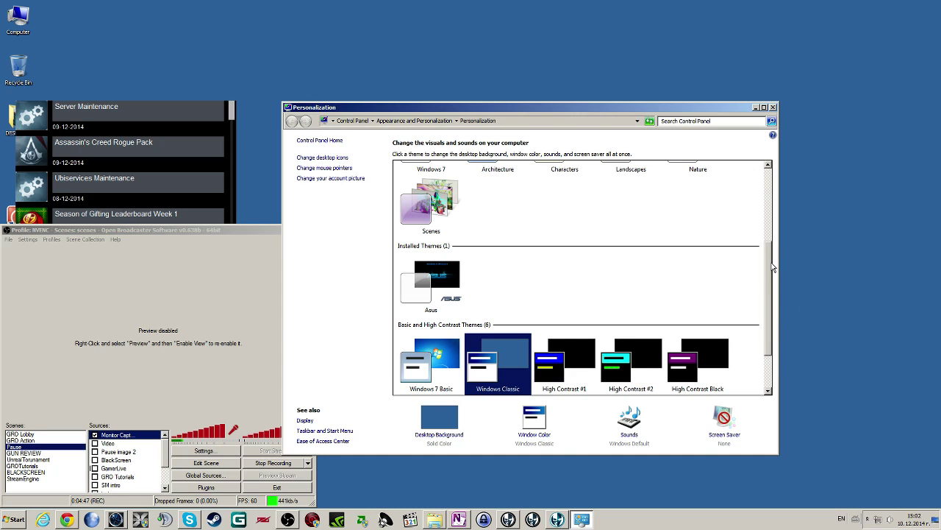
left_click_drag(773, 268, 776, 305)
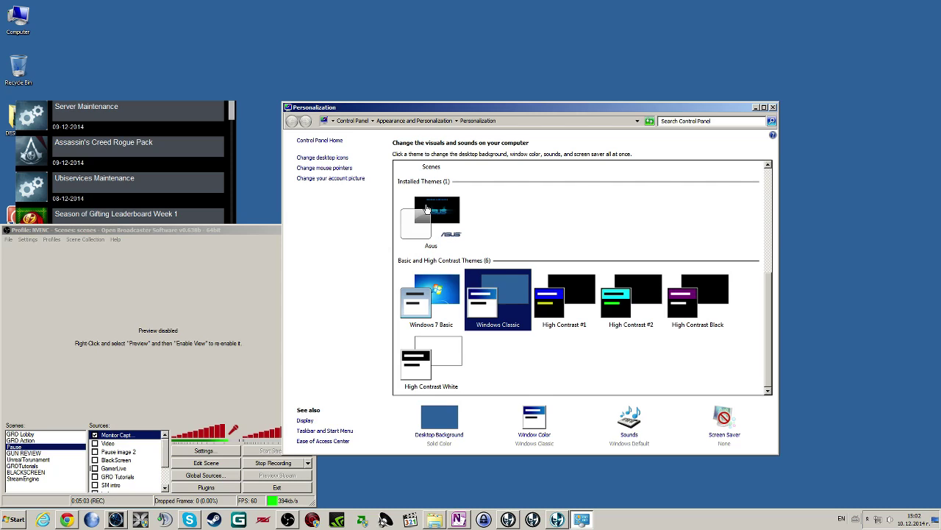
mouse_move(771, 324)
left_mouse_down()
mouse_move(770, 293)
mouse_move(769, 302)
left_mouse_up()
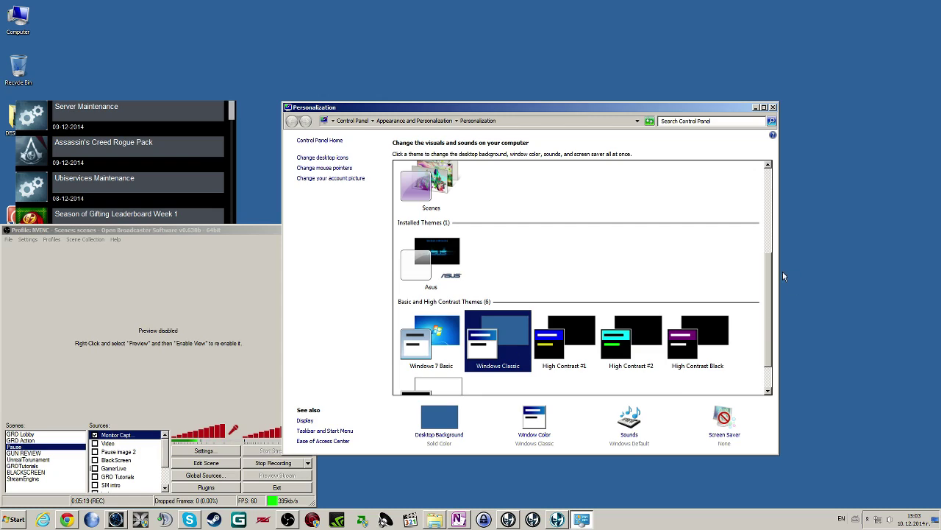
scroll(499, 302, "down", 1)
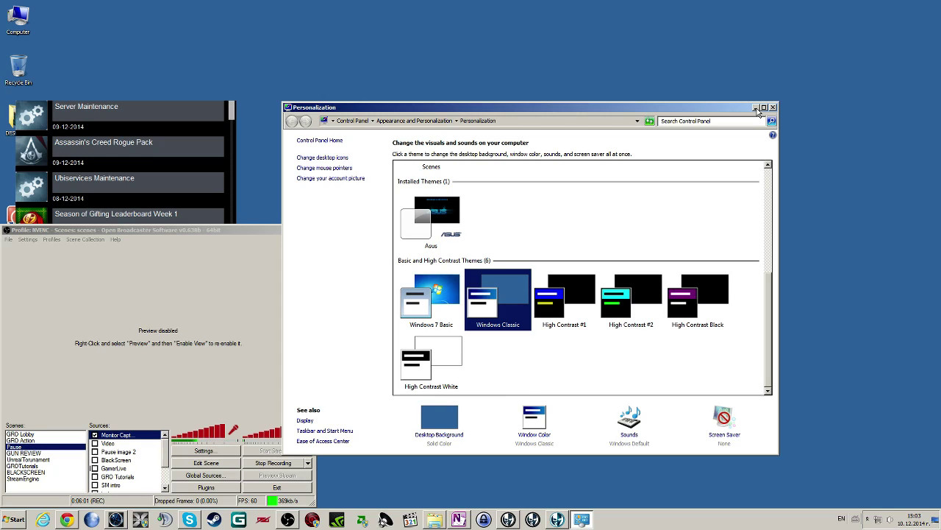
Minimize Personalization, show the game's soldier loadout screen, then minimize the game again
left_click(755, 107)
left_click(555, 519)
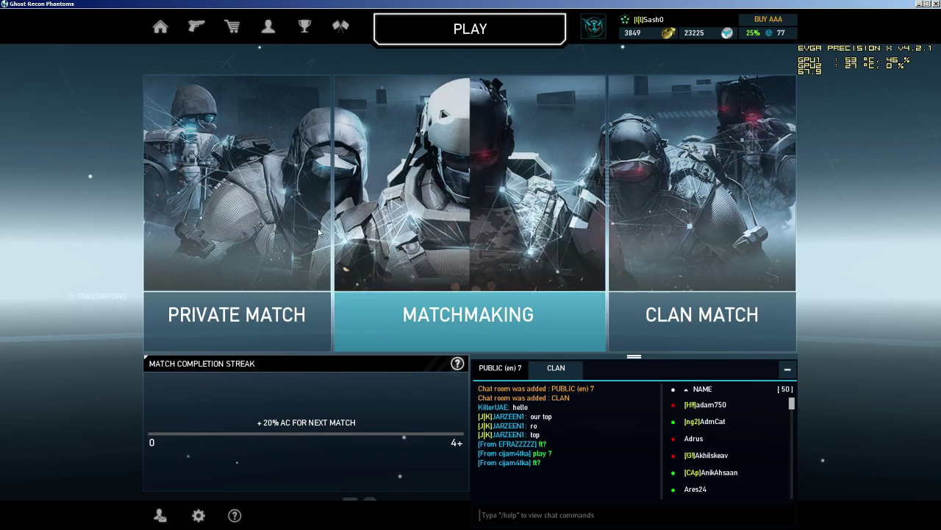
left_click(194, 29)
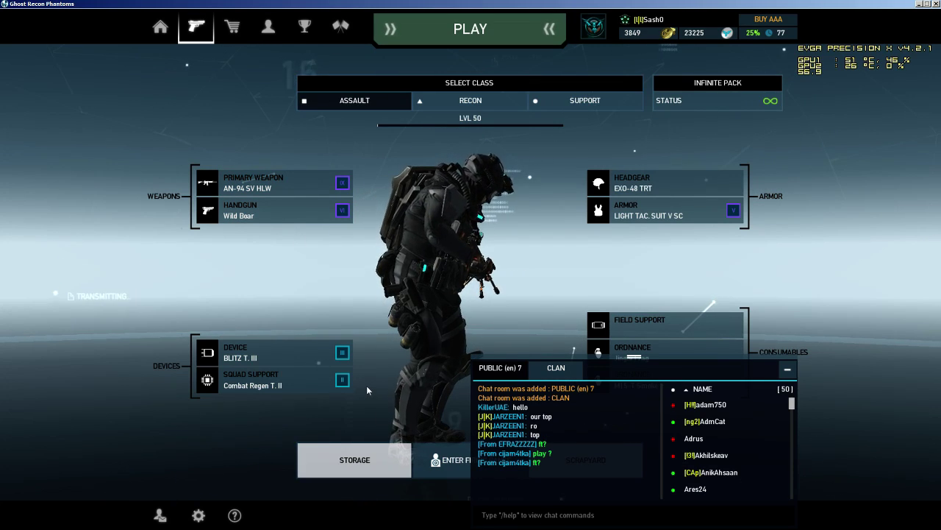
key("super")
left_click(580, 519)
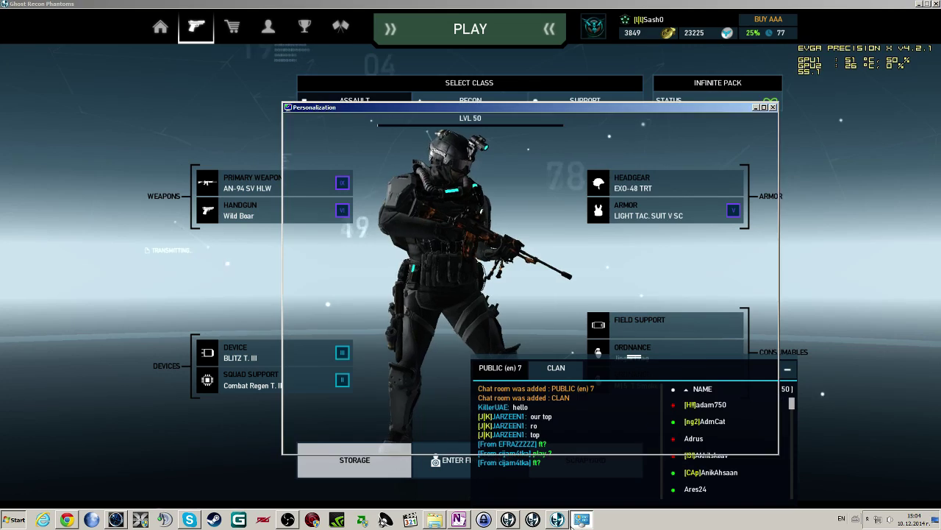
left_click(909, 4)
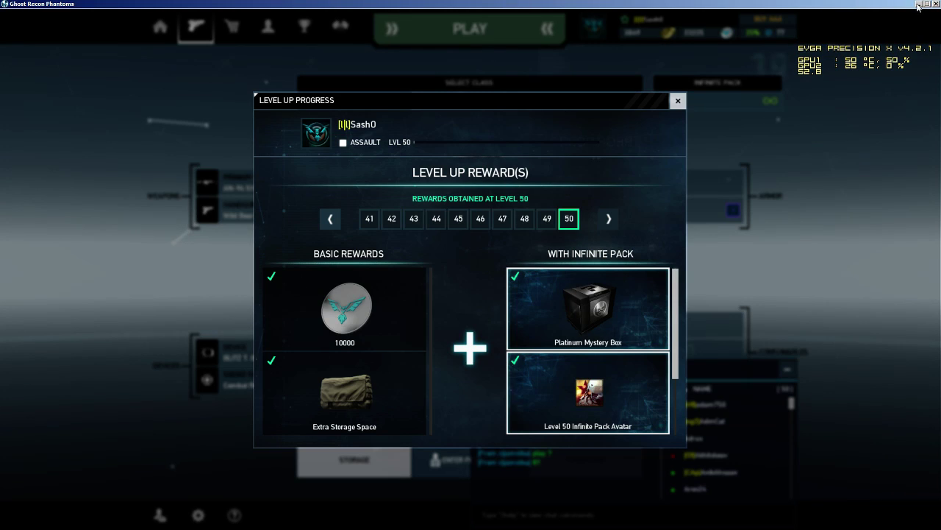
left_click(919, 4)
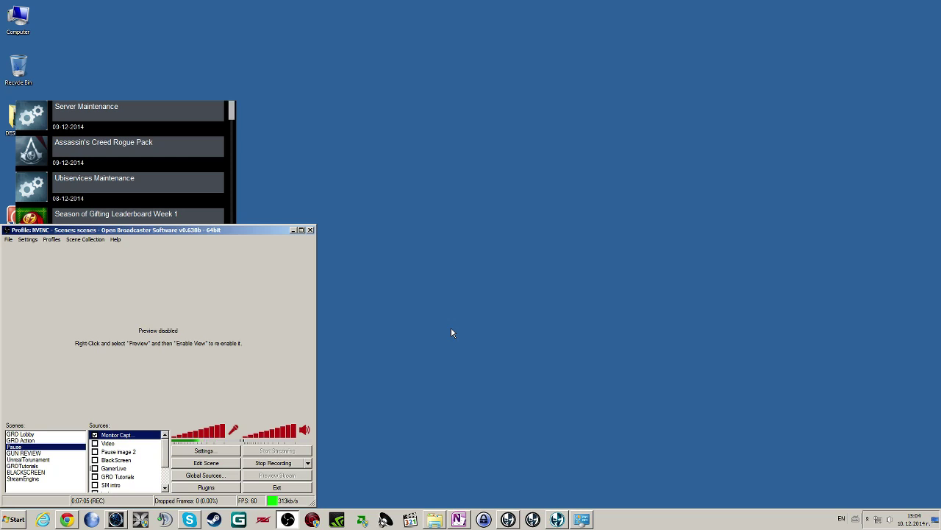
Bring the Personalization window forward from the taskbar and close it
left_click(583, 519)
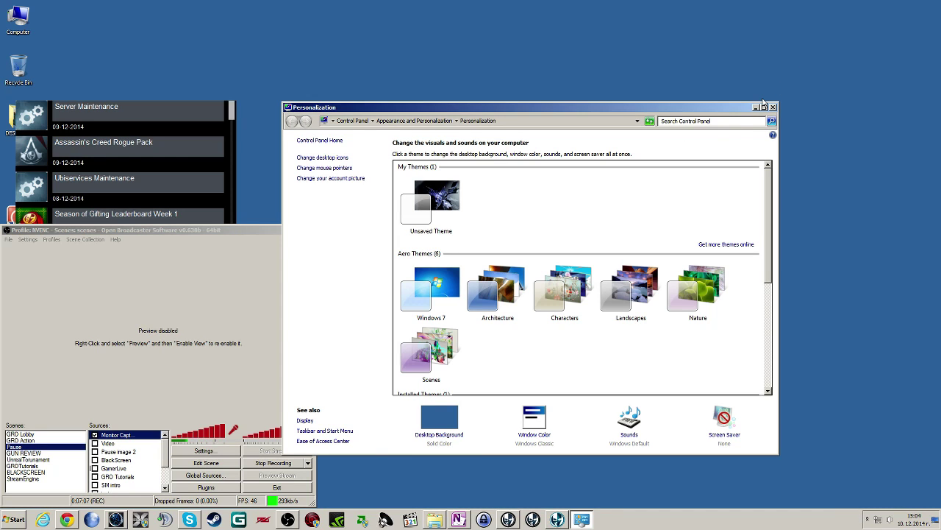
left_click(773, 108)
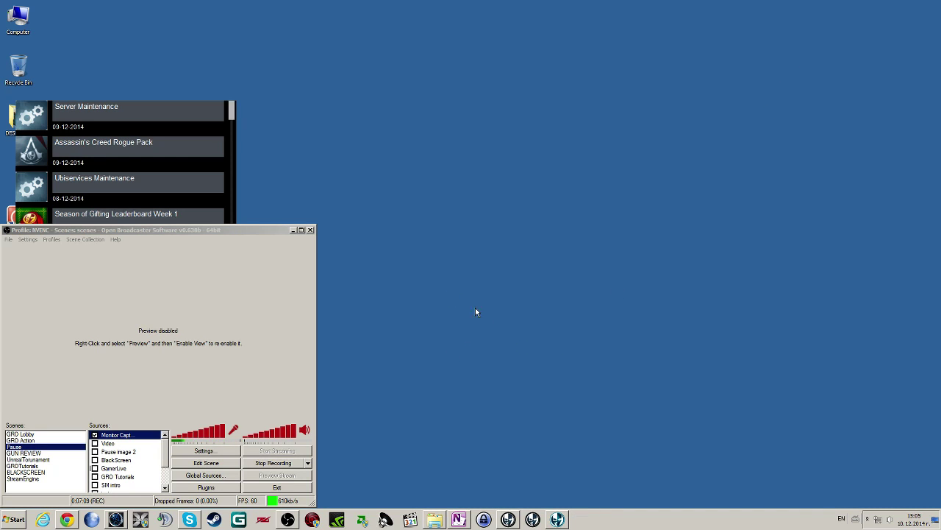
Open Screen Resolution from the desktop and its advanced display adapter properties
right_click(454, 332)
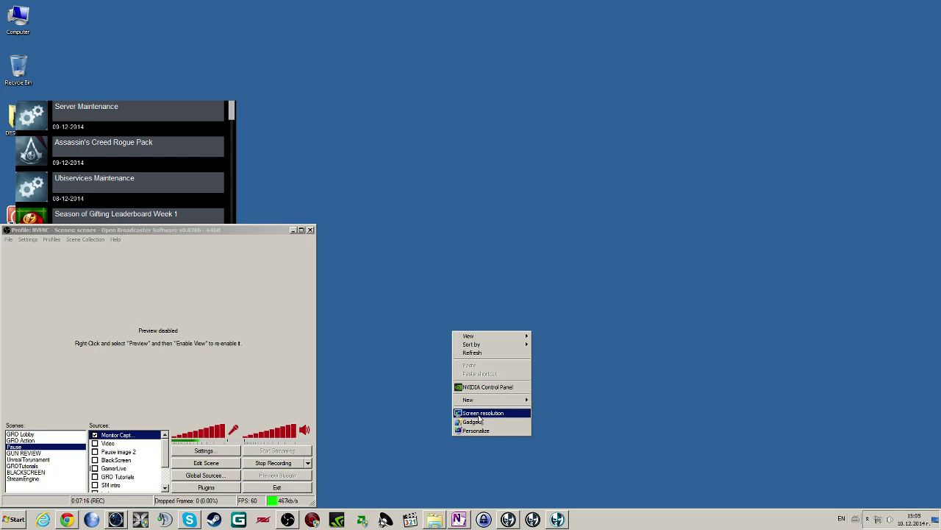
left_click(479, 413)
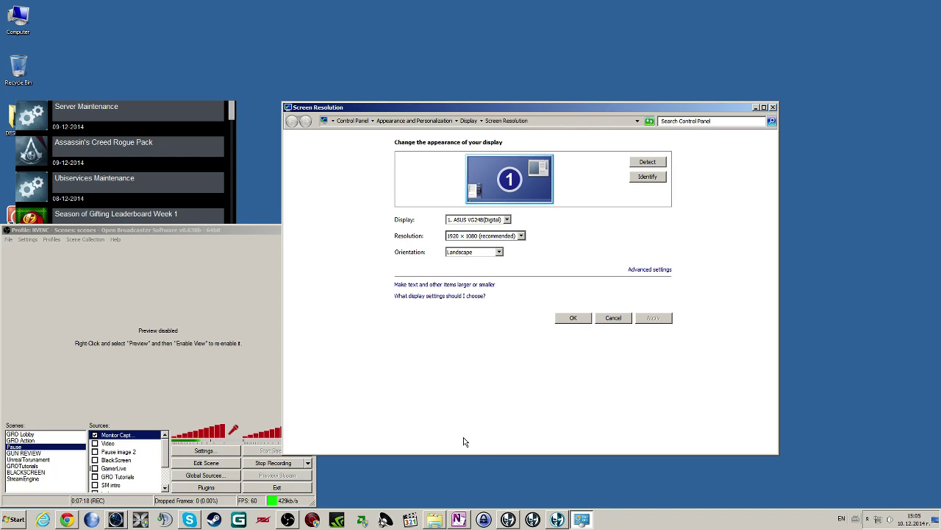
right_click(476, 469)
left_click(416, 423)
left_click(654, 270)
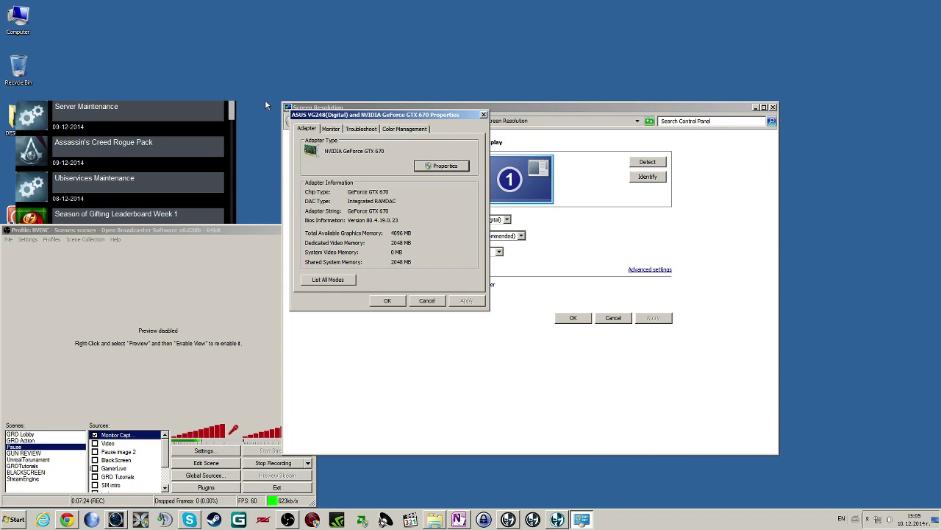
On the Monitor tab, confirm the refresh rate stays at 144 Hertz and cancel
left_click(330, 128)
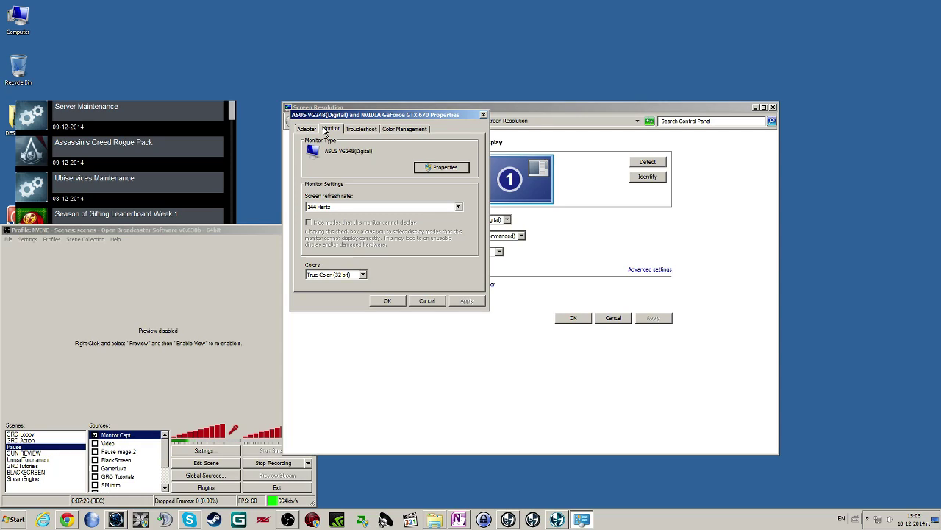
left_click(454, 211)
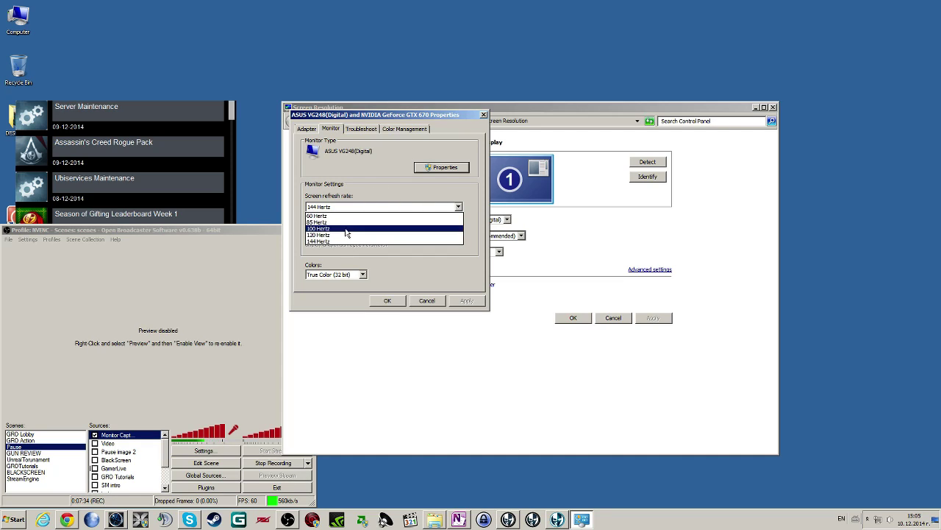
left_click(377, 189)
left_click(391, 207)
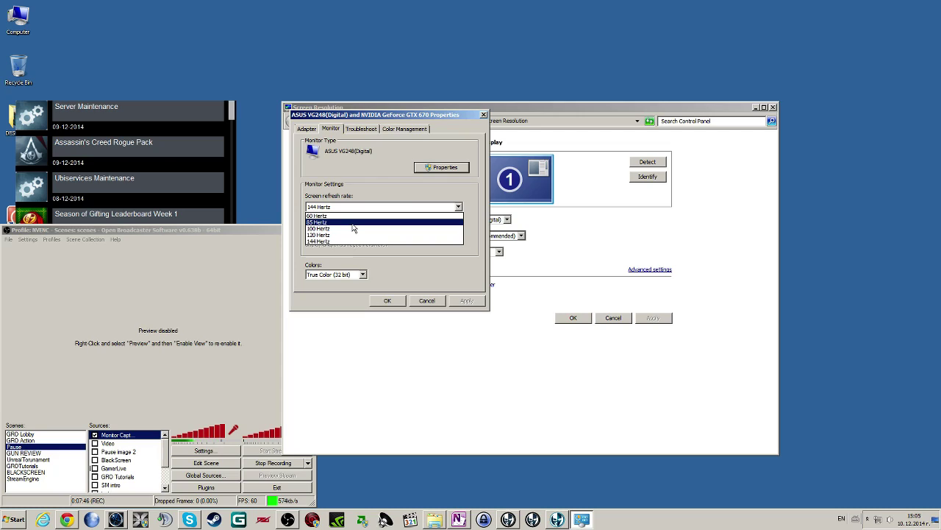
left_click(370, 181)
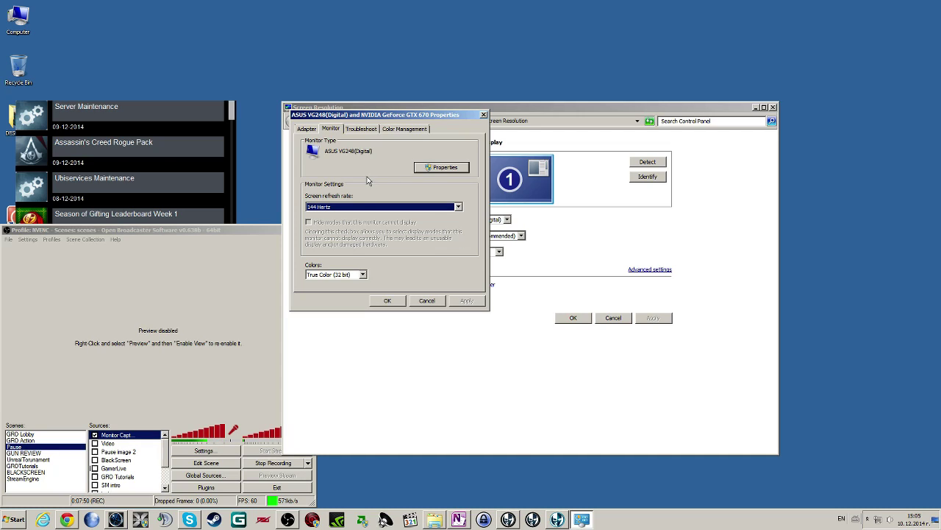
left_click(426, 301)
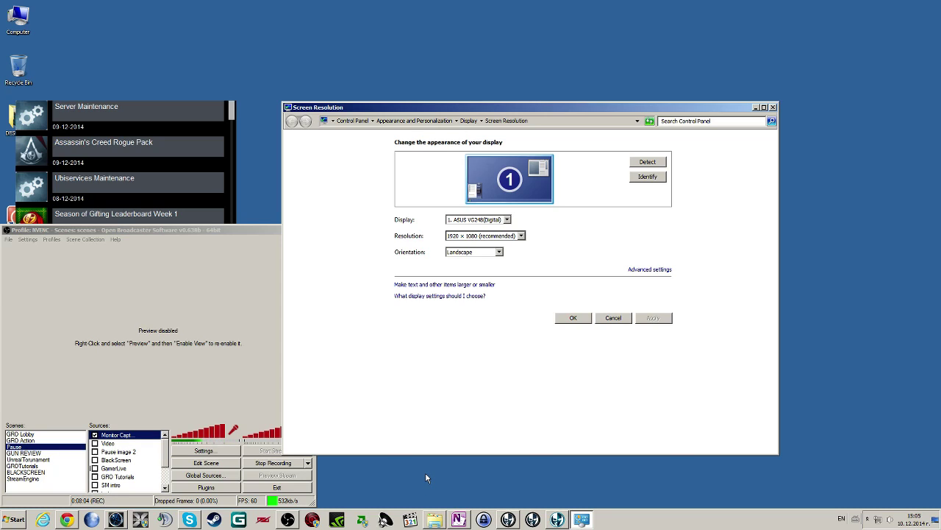
Cancel Screen Resolution, return to the game, and accept Video options with Windowed Mode and V-Sync
left_click(611, 321)
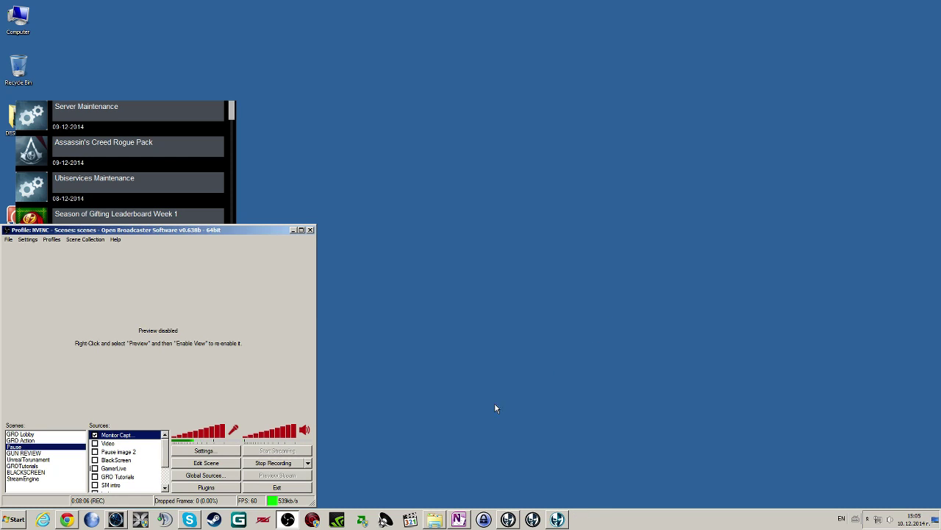
left_click(563, 521)
left_click(679, 101)
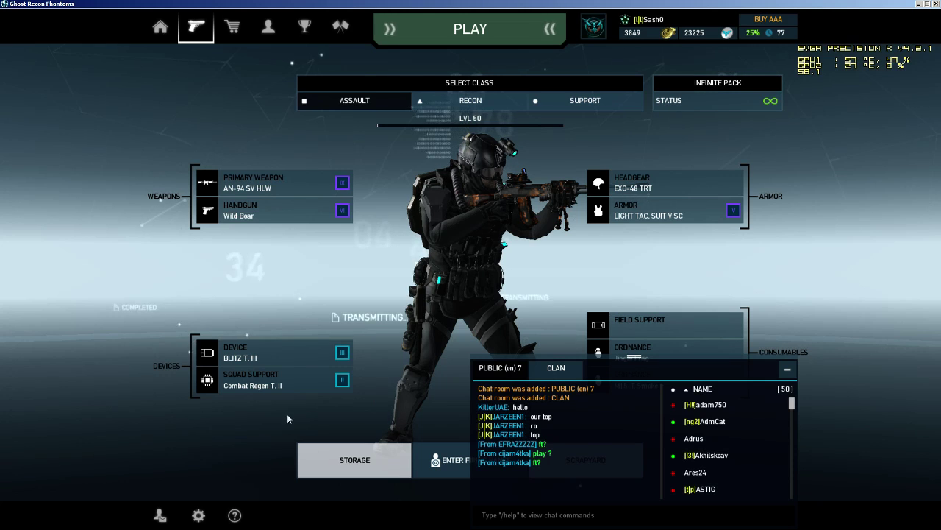
left_click(198, 514)
left_click(302, 221)
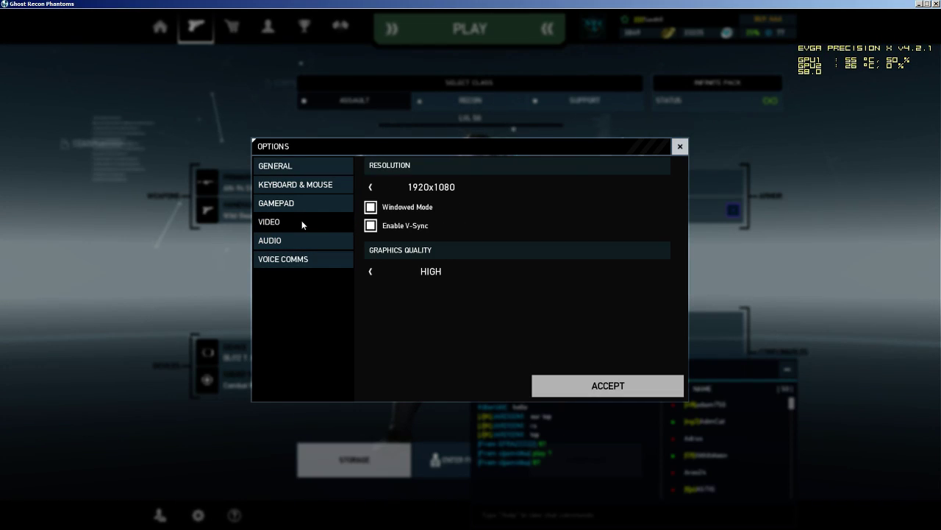
left_click(626, 394)
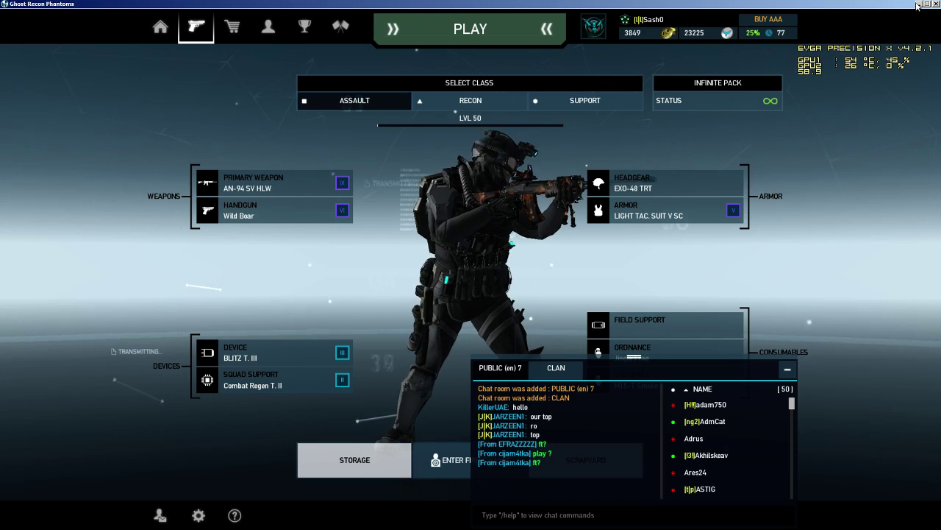
left_click(917, 6)
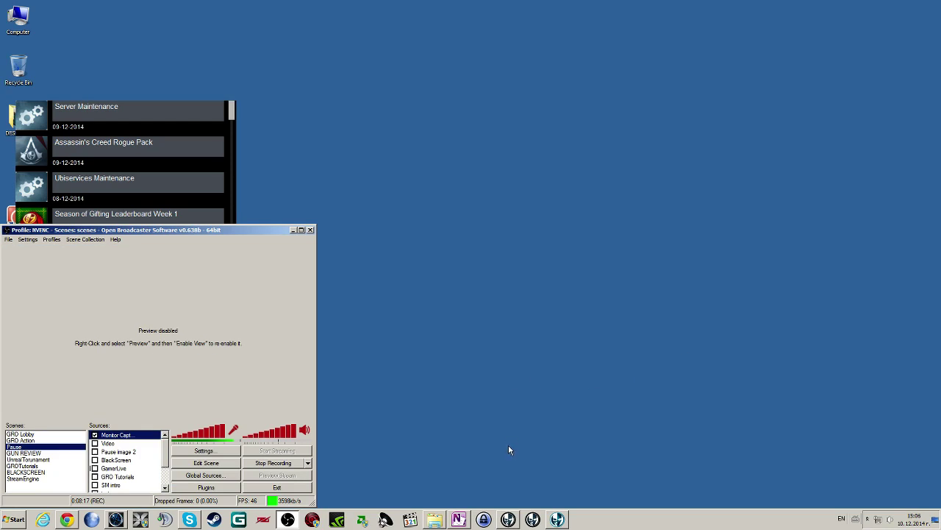
right_click(459, 337)
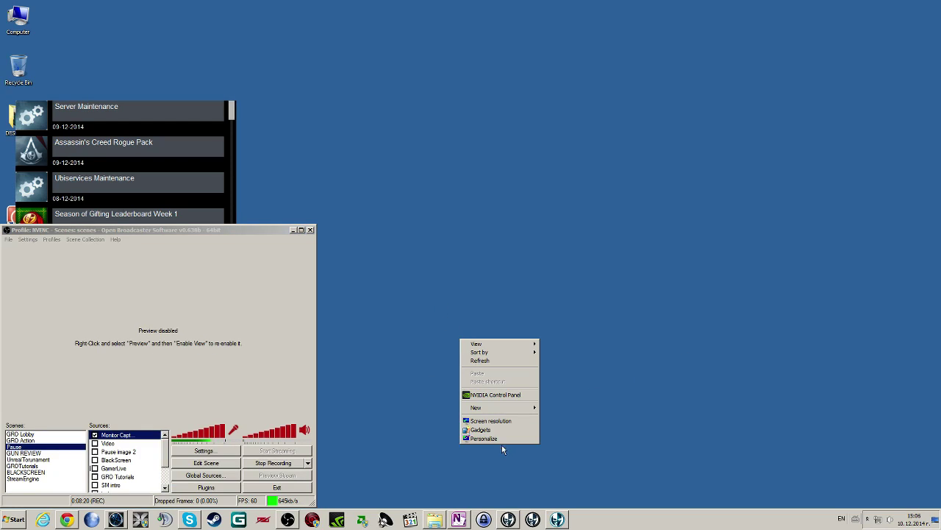
left_click(490, 436)
left_click_drag(773, 266, 766, 340)
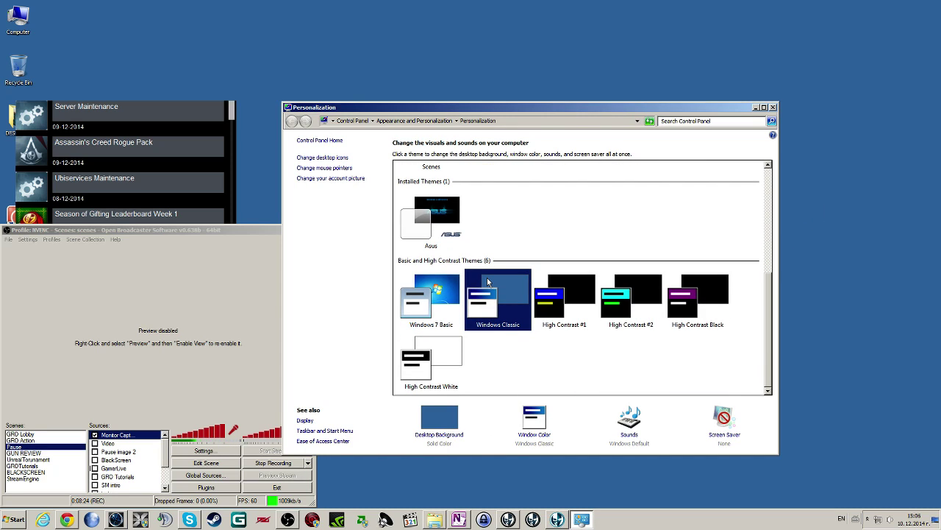
left_click(773, 108)
Return to the game, collapse the chat panel, and enter the firing range
left_click(557, 519)
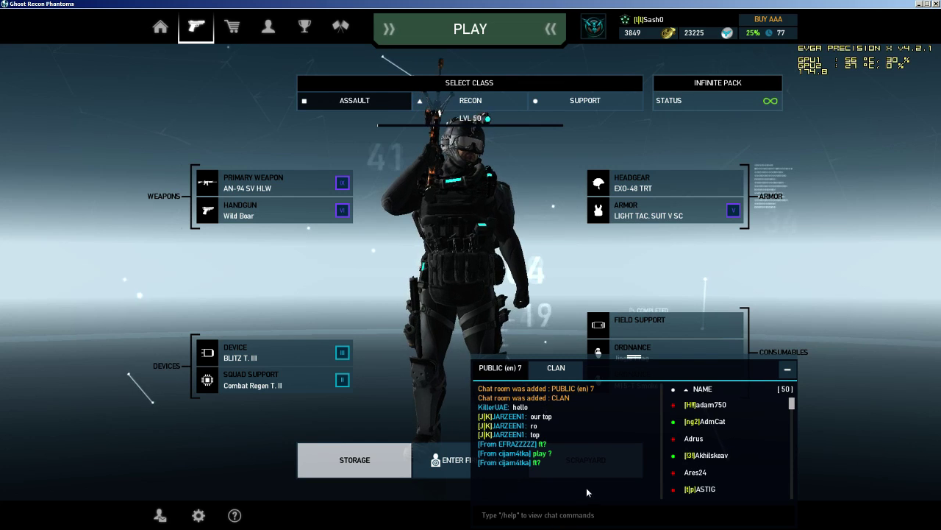
left_click(787, 369)
left_click(472, 461)
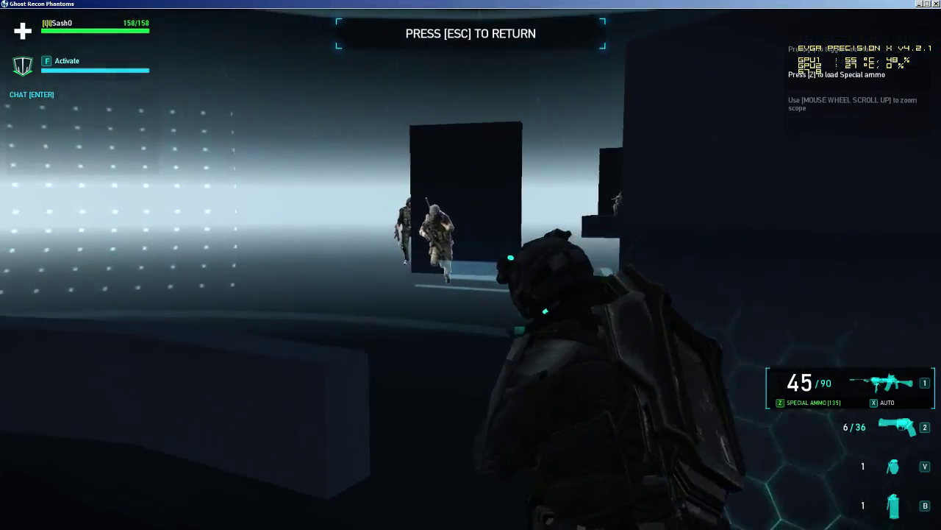
Aim down the red-dot sight, fire at targets, reload, and exit to the Recon loadout
right_click(470, 265)
left_click(471, 264)
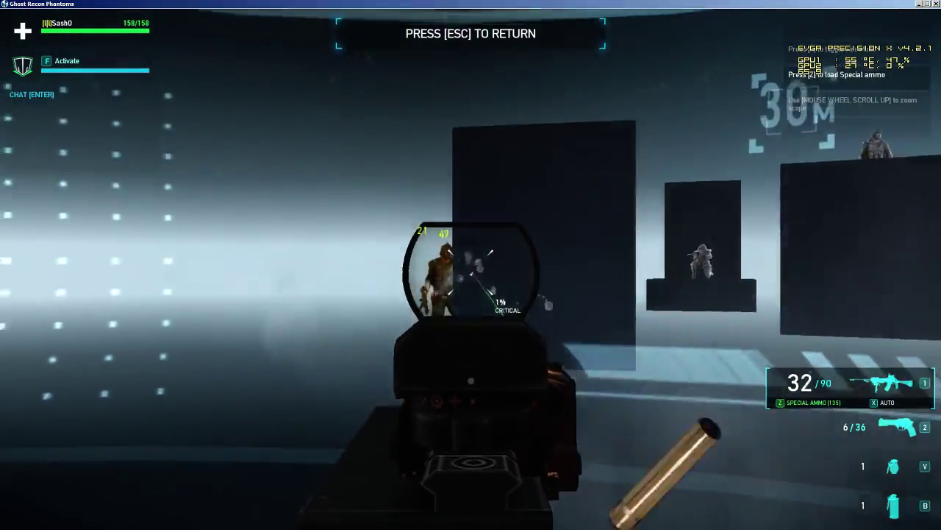
left_click(471, 265)
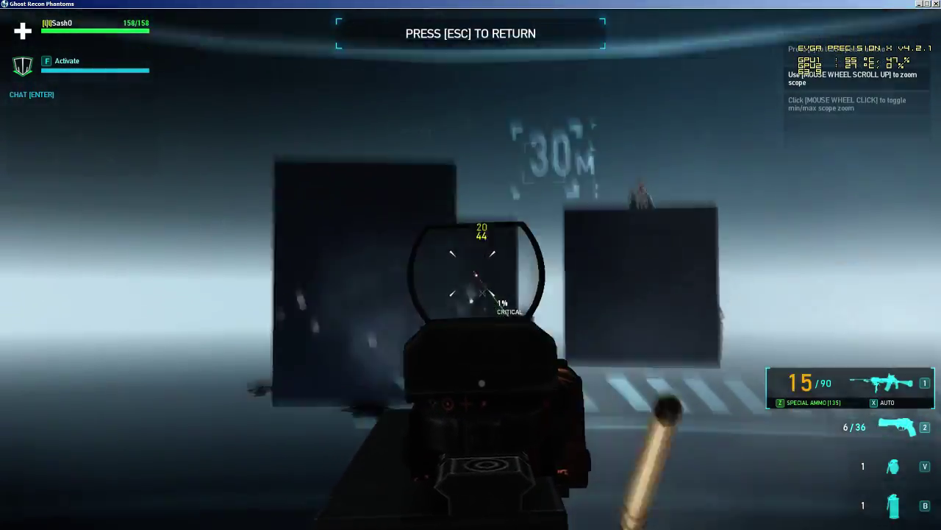
left_click(471, 265)
key("r")
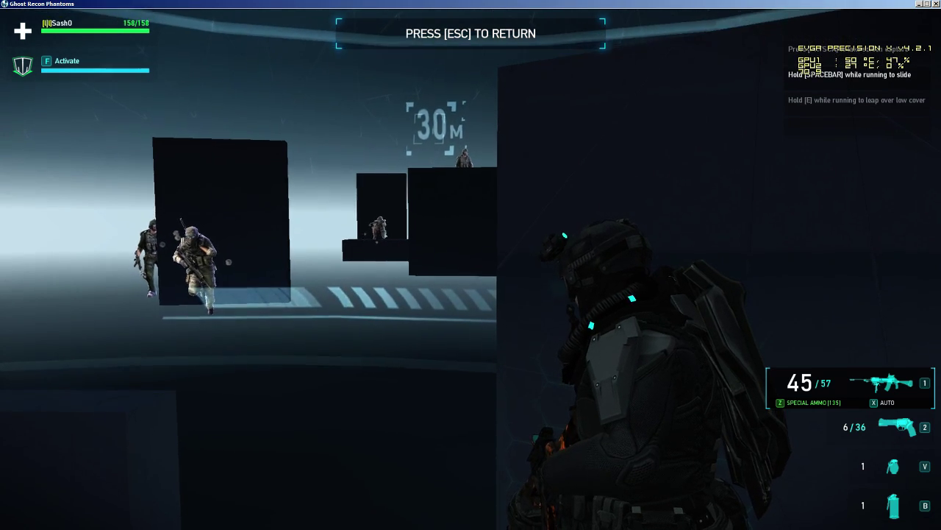
key("Escape")
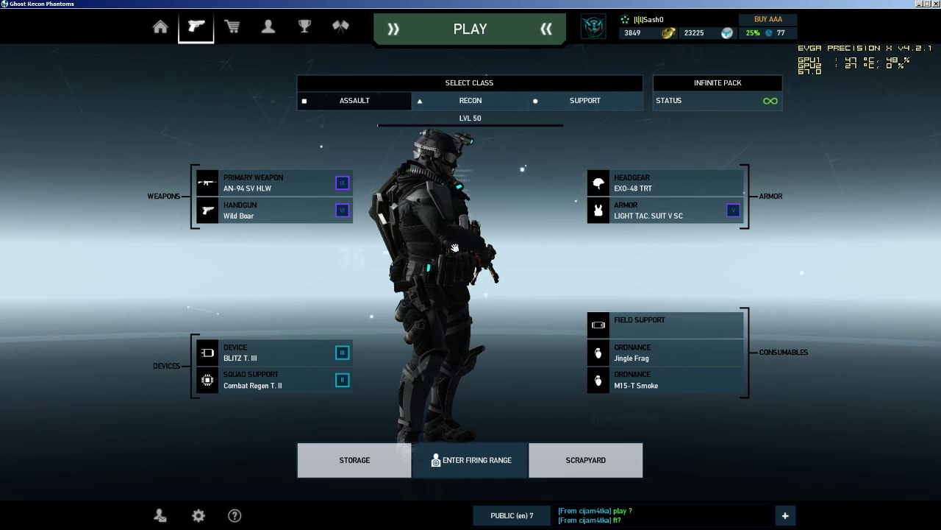
key("super")
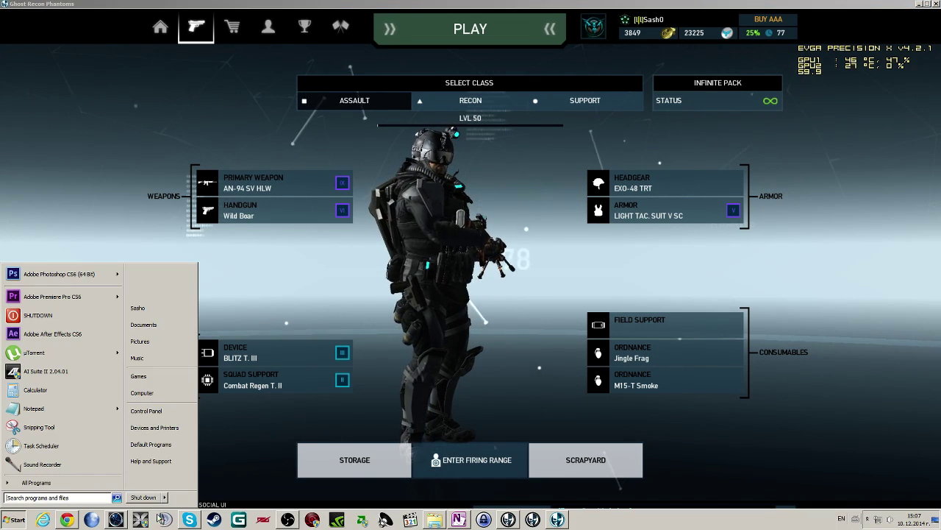